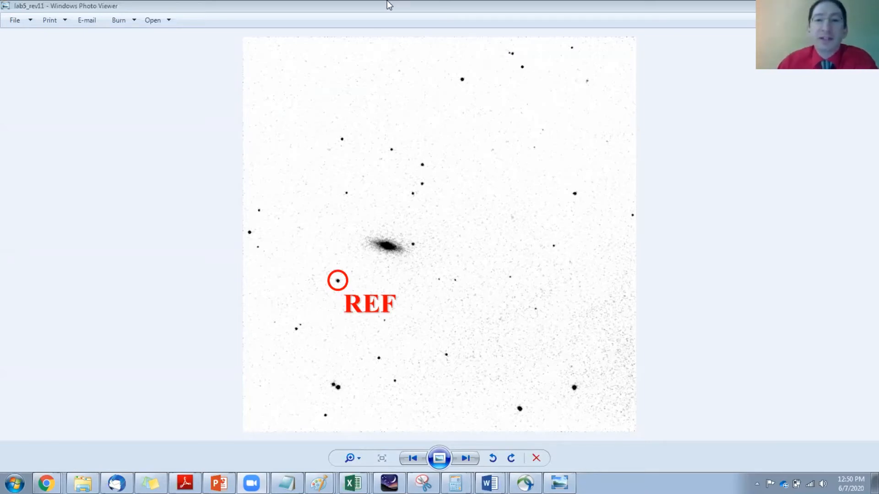
# Step: Minimize the reference image window and review the loaded FITS files from 20.fits to 54.fits
pyautogui.doubleClick(377, 8)
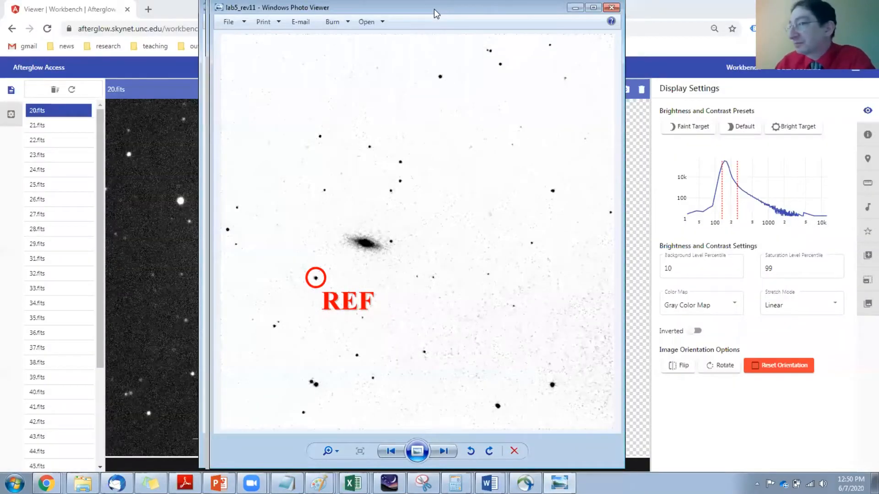
pyautogui.click(575, 7)
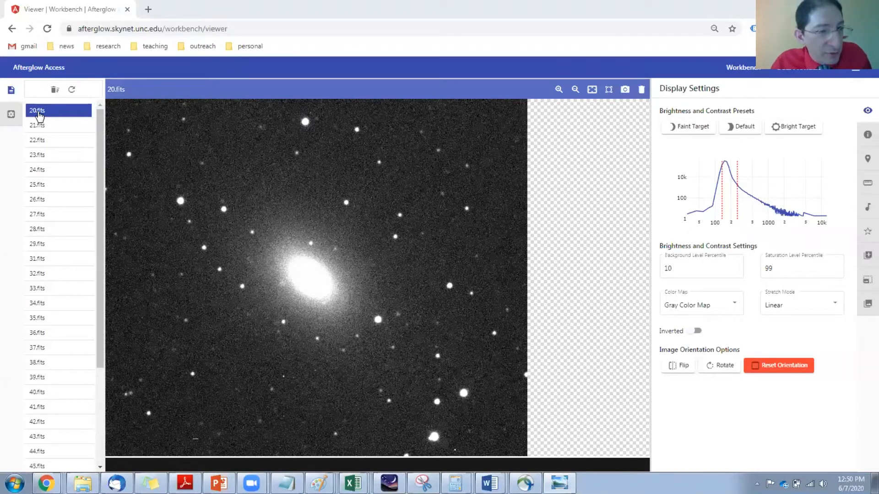
pyautogui.moveTo(101, 128); pyautogui.dragTo(100, 290)
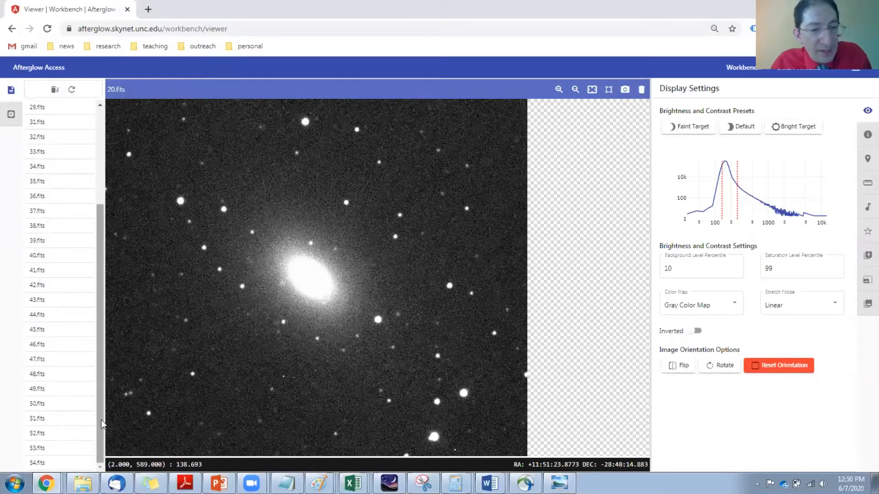
pyautogui.moveTo(101, 420); pyautogui.dragTo(109, 313)
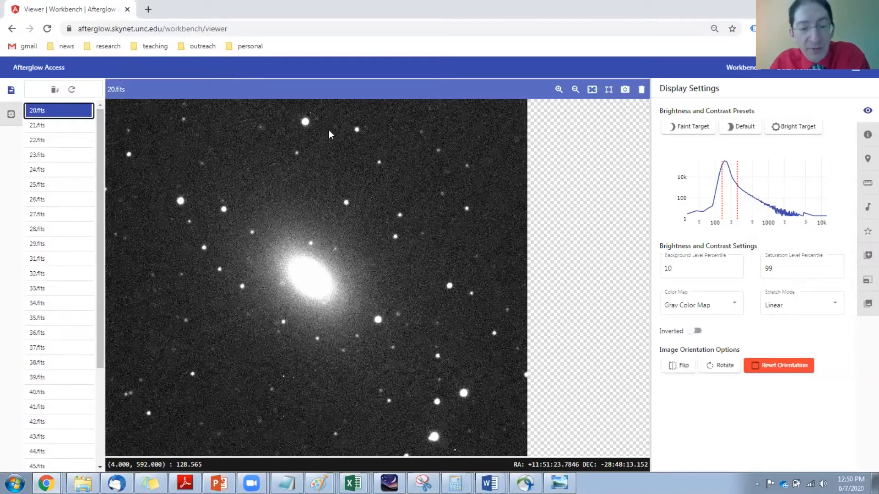
pyautogui.moveTo(100, 141); pyautogui.dragTo(99, 285)
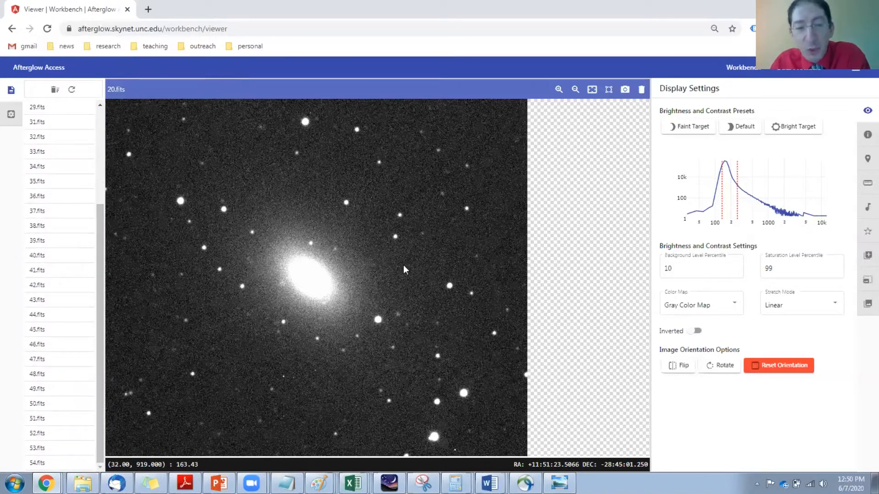
pyautogui.moveTo(97, 297); pyautogui.dragTo(103, 189)
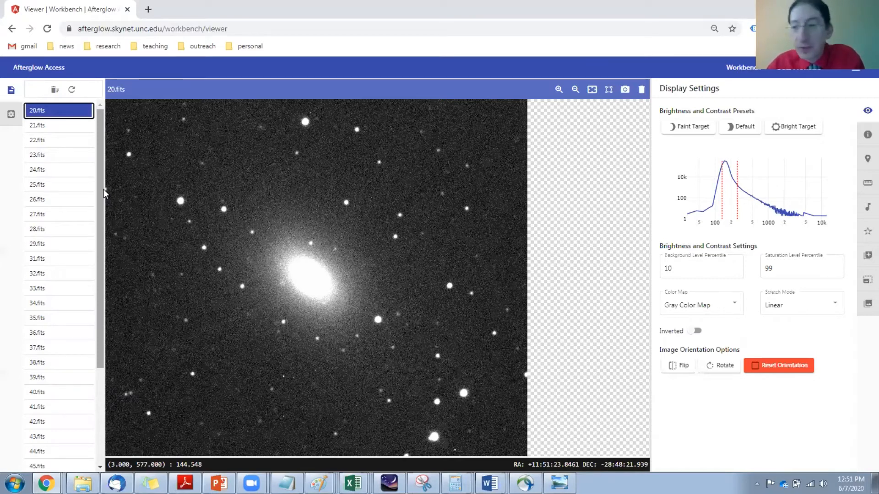
# Step: Align images 20.fits and 54.fits astrometrically with the Aligner, using 20.fits as the active image and overwriting the files
pyautogui.click(865, 283)
pyautogui.click(756, 124)
pyautogui.click(651, 125)
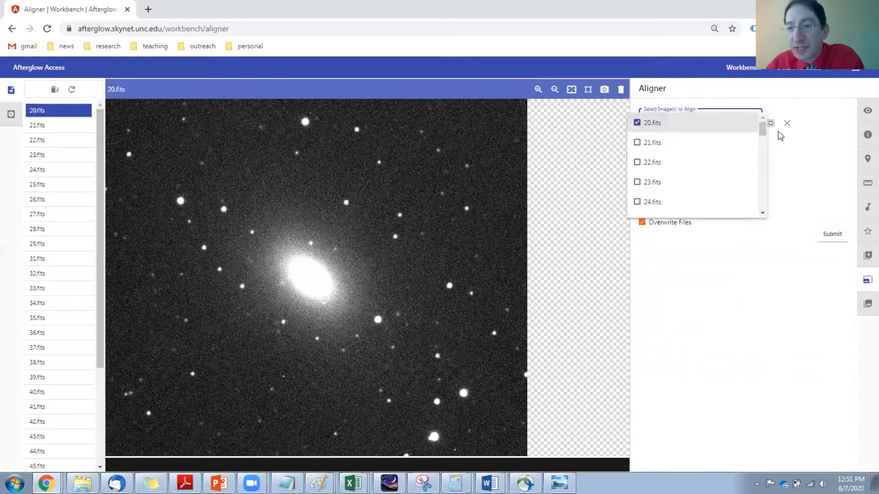
pyautogui.moveTo(763, 131); pyautogui.dragTo(763, 212)
pyautogui.click(682, 211)
pyautogui.click(805, 165)
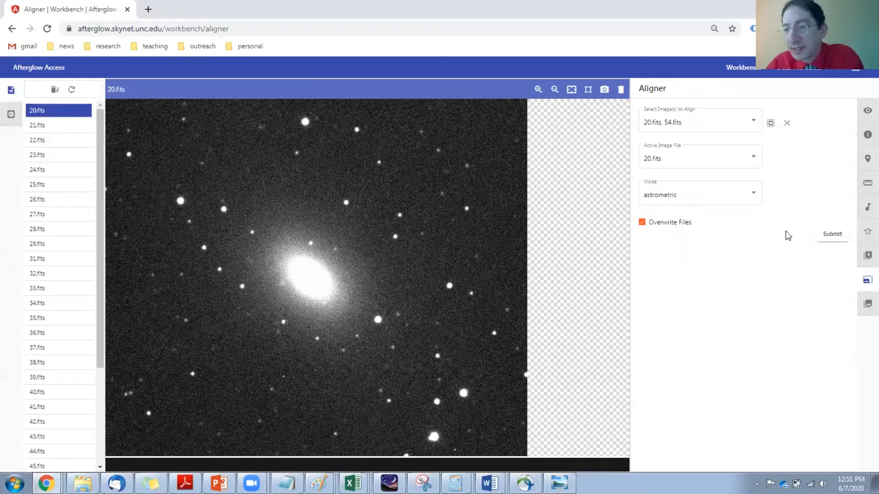
pyautogui.click(831, 239)
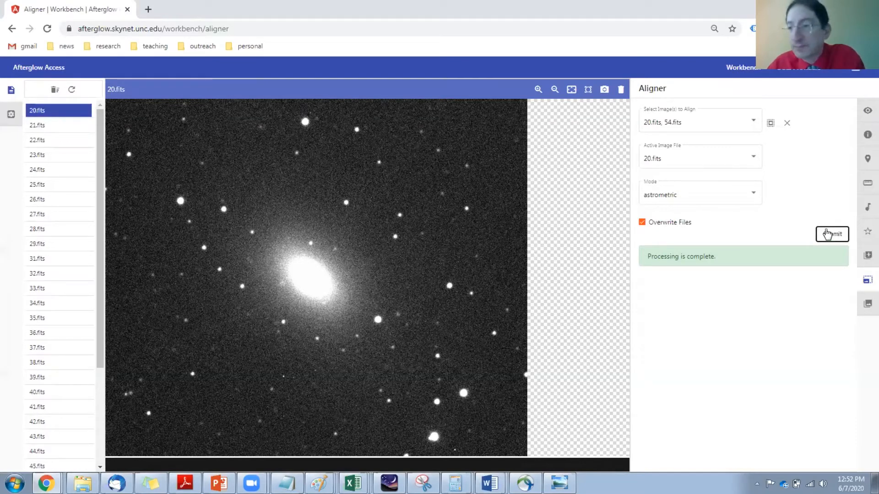
# Step: Subtract 54.fits from 20.fits with the Image Calculator, producing a new file without overwriting the originals
pyautogui.click(865, 259)
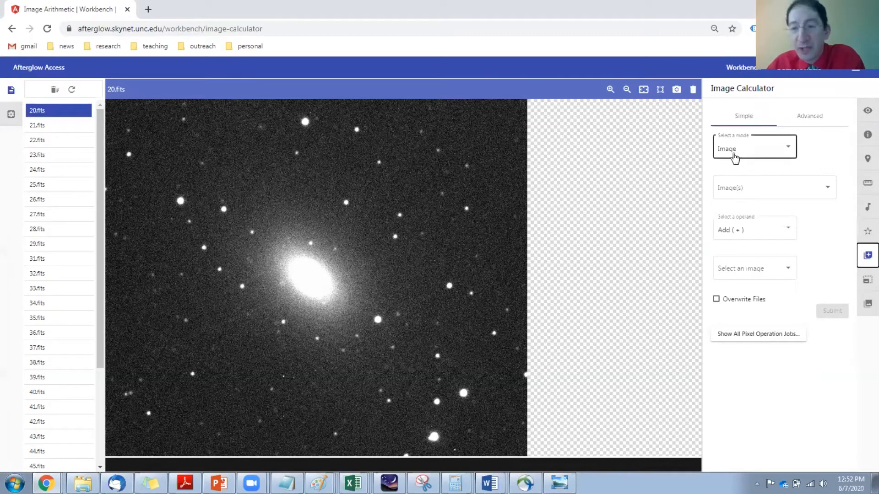
pyautogui.click(785, 188)
pyautogui.click(720, 197)
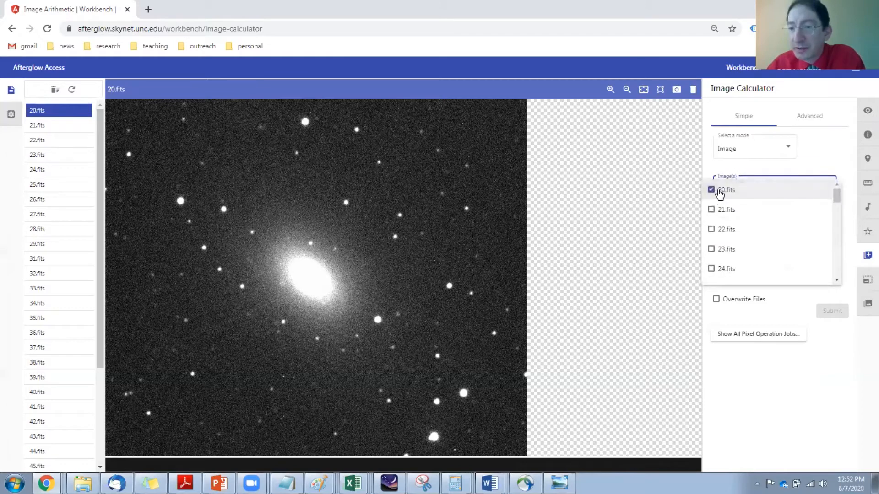
pyautogui.click(817, 384)
pyautogui.click(750, 232)
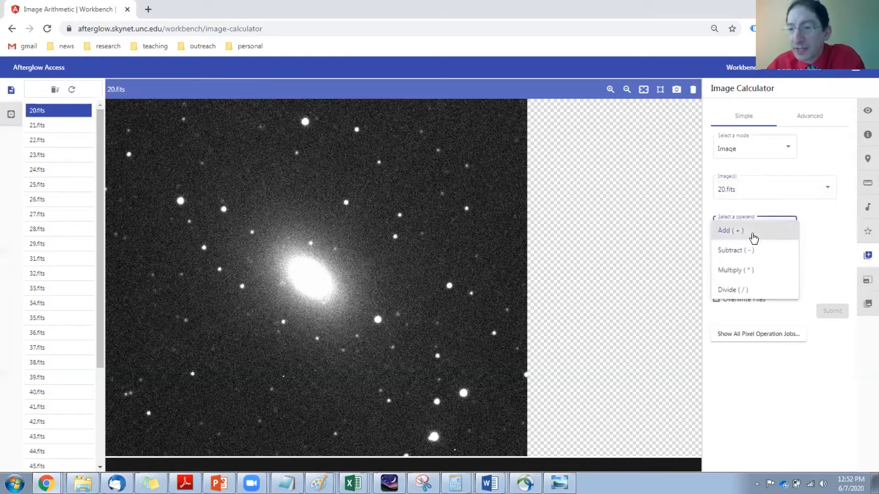
pyautogui.click(746, 254)
pyautogui.click(737, 270)
pyautogui.moveTo(792, 277); pyautogui.dragTo(798, 367)
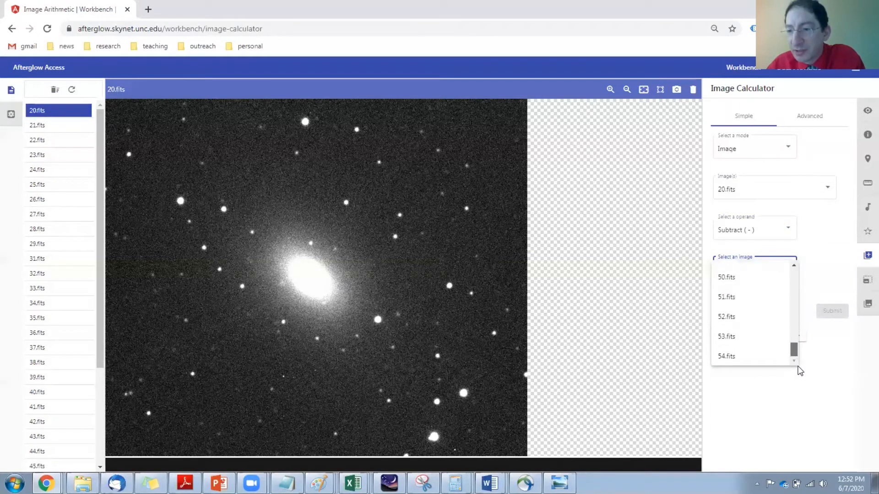
pyautogui.click(757, 354)
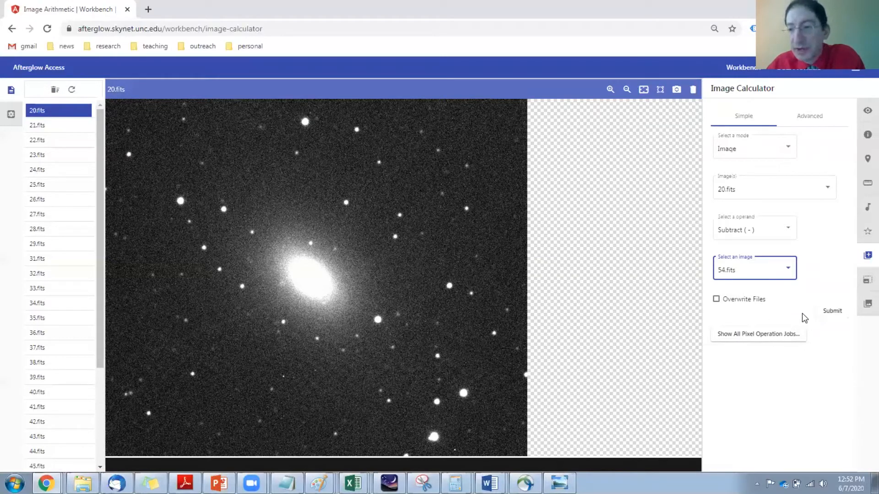
pyautogui.click(833, 313)
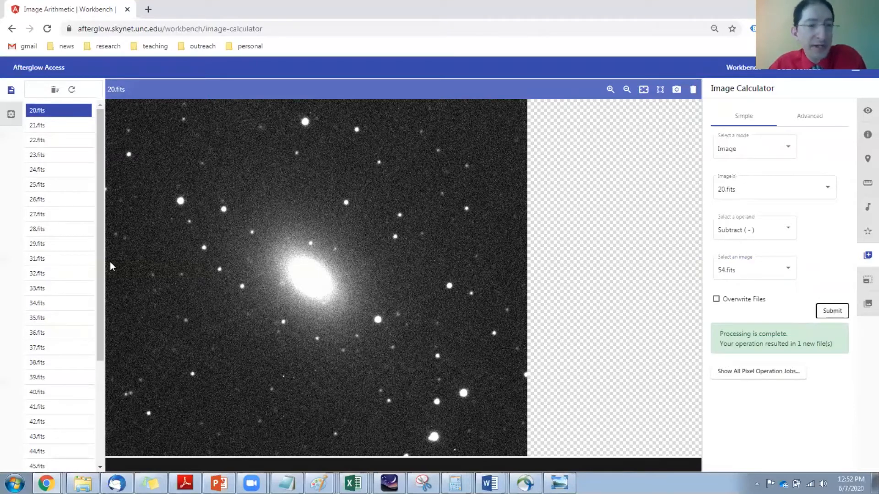
# Step: Open the new difference image at the end of the file list and look over its whole frame
pyautogui.moveTo(98, 258); pyautogui.dragTo(105, 376)
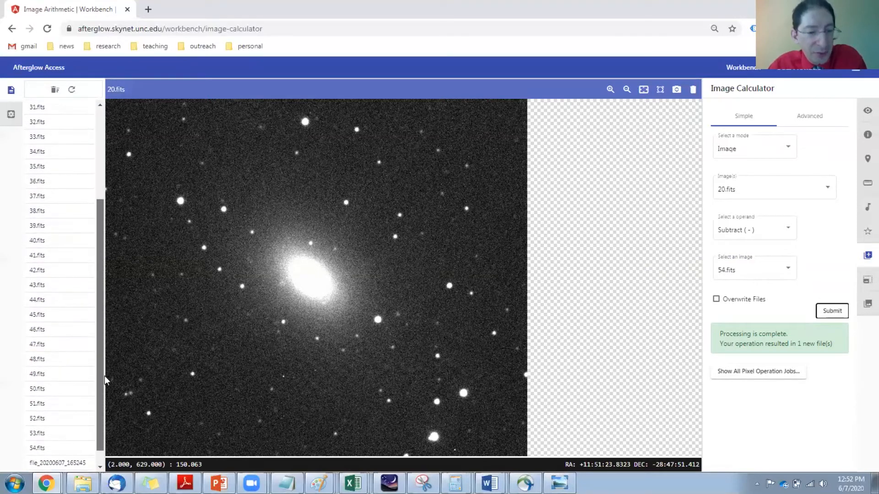
pyautogui.click(58, 463)
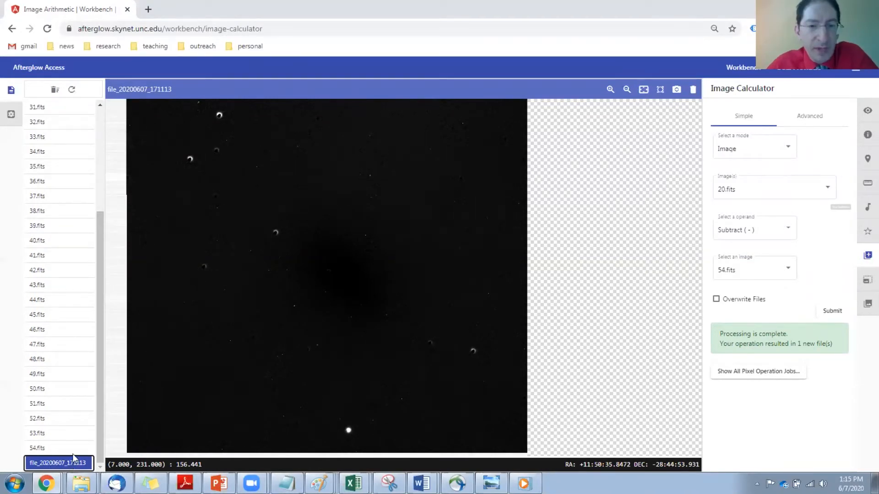
pyautogui.moveTo(181, 371); pyautogui.dragTo(293, 317)
pyautogui.scroll(-3, 295, 318)
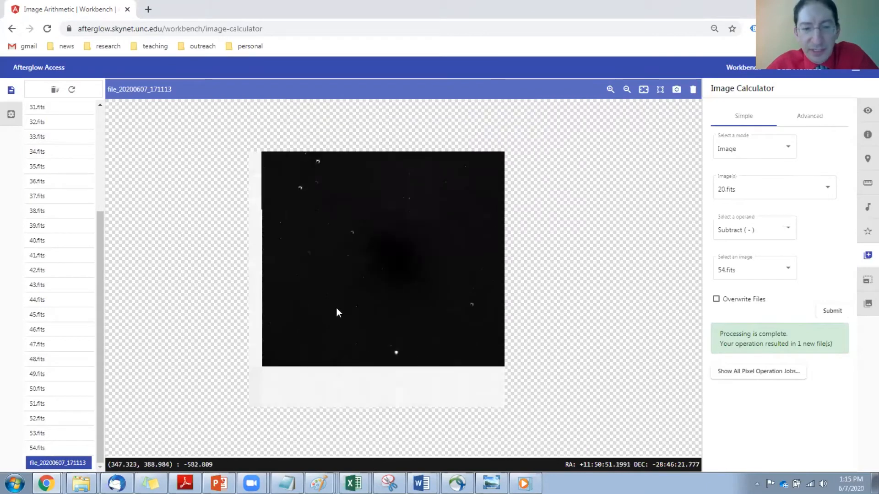
pyautogui.moveTo(343, 312); pyautogui.dragTo(352, 300)
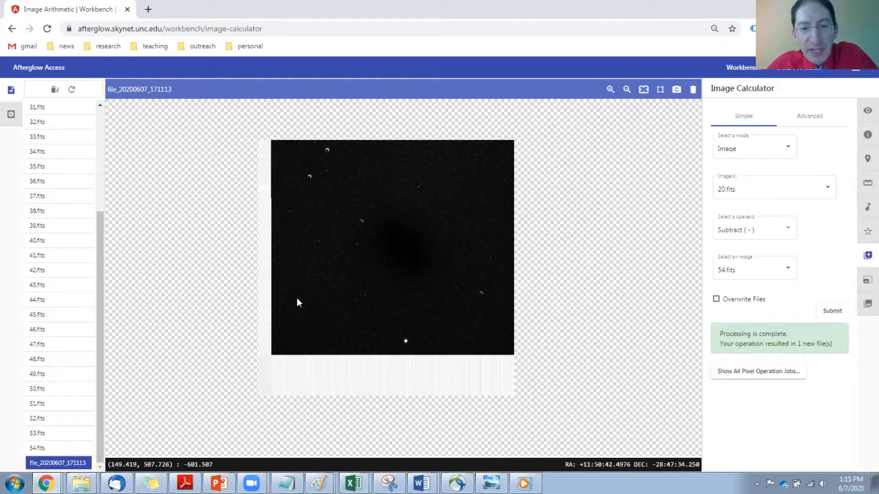
pyautogui.scroll(1, 382, 251)
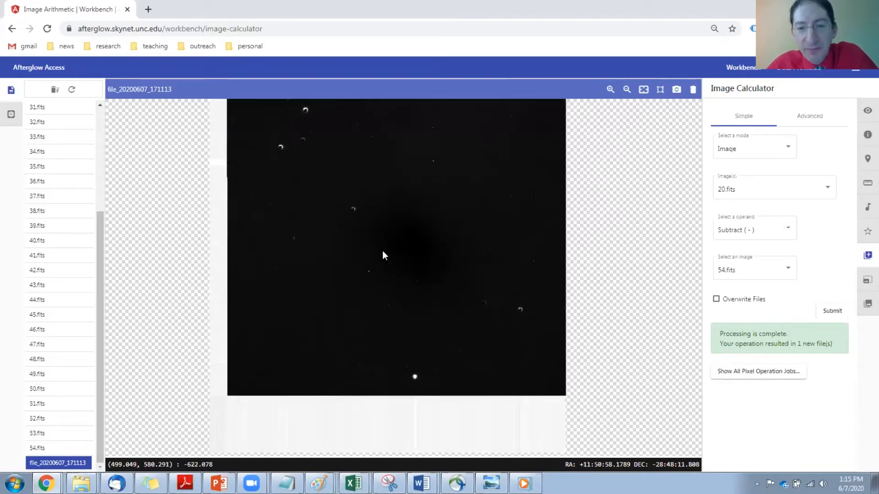
pyautogui.moveTo(382, 235); pyautogui.dragTo(380, 254)
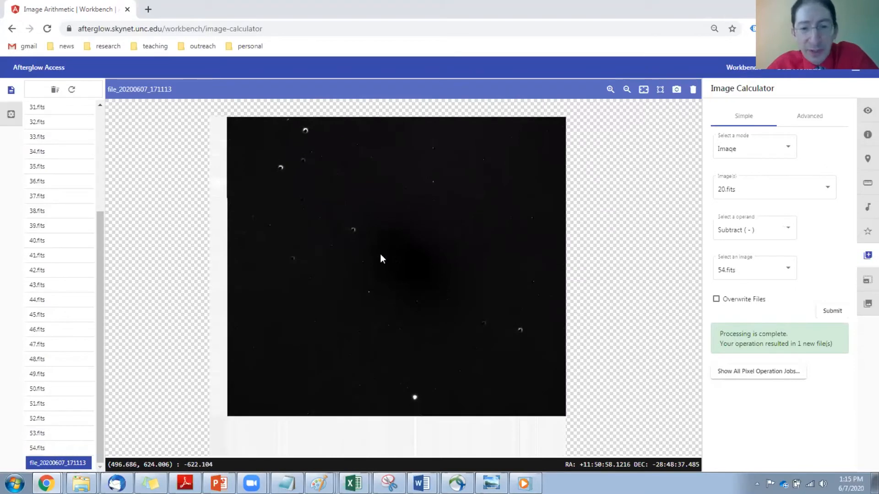
pyautogui.scroll(1, 392, 265)
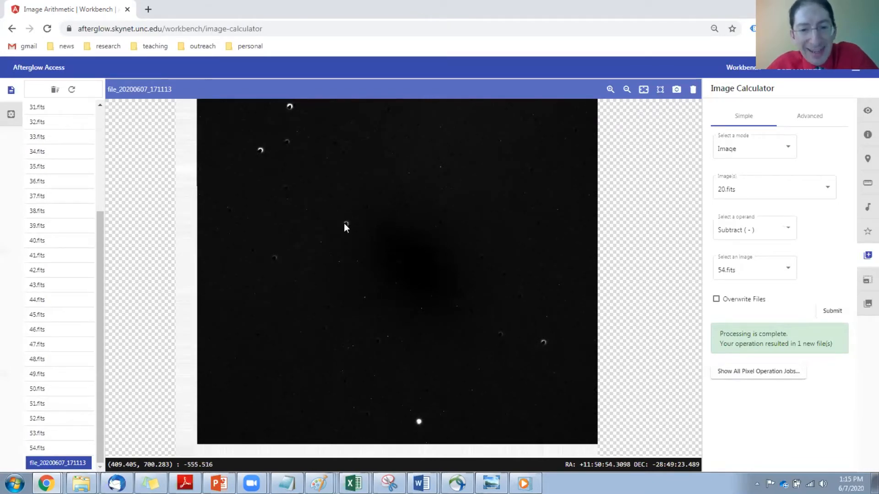
# Step: Examine up close the crescent-shaped star residual and the tiny bright specks around the dark galaxy area in the difference image
pyautogui.scroll(4, 344, 223)
pyautogui.scroll(5, 346, 227)
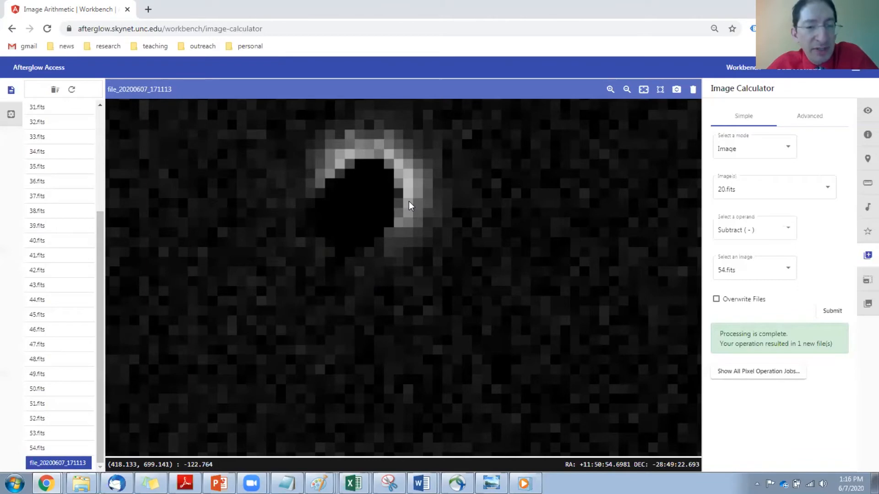
pyautogui.scroll(-3, 408, 214)
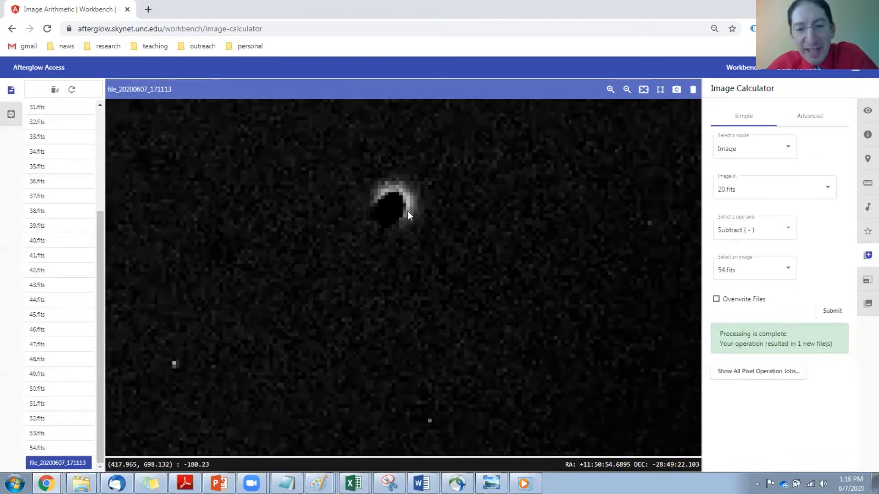
pyautogui.scroll(-3, 408, 210)
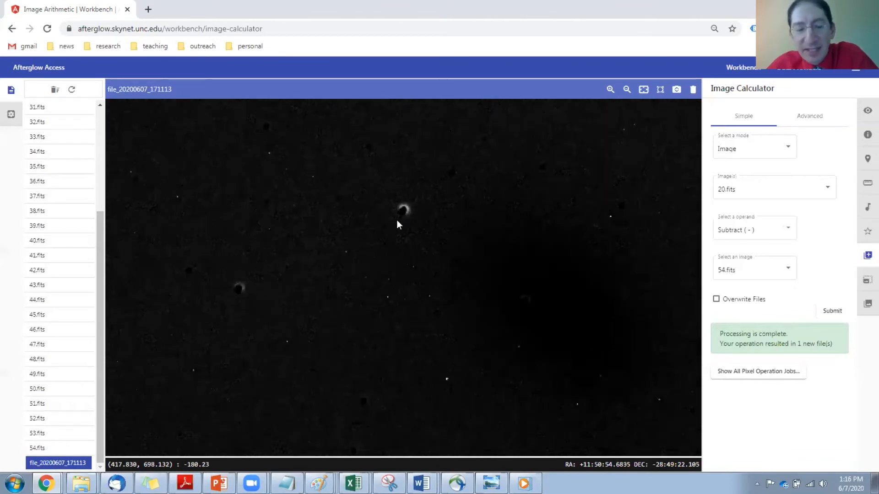
pyautogui.moveTo(499, 280); pyautogui.dragTo(396, 224)
pyautogui.scroll(5, 338, 243)
pyautogui.scroll(5, 337, 242)
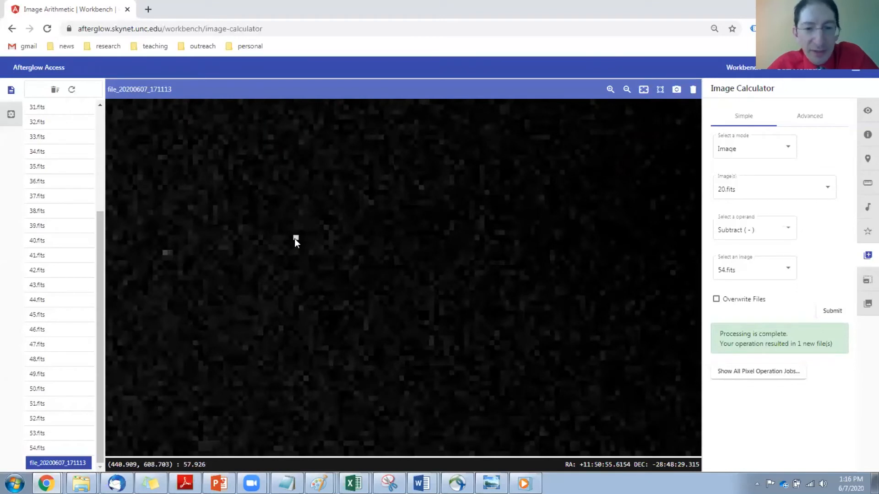
pyautogui.scroll(-8, 294, 238)
pyautogui.scroll(-3, 295, 238)
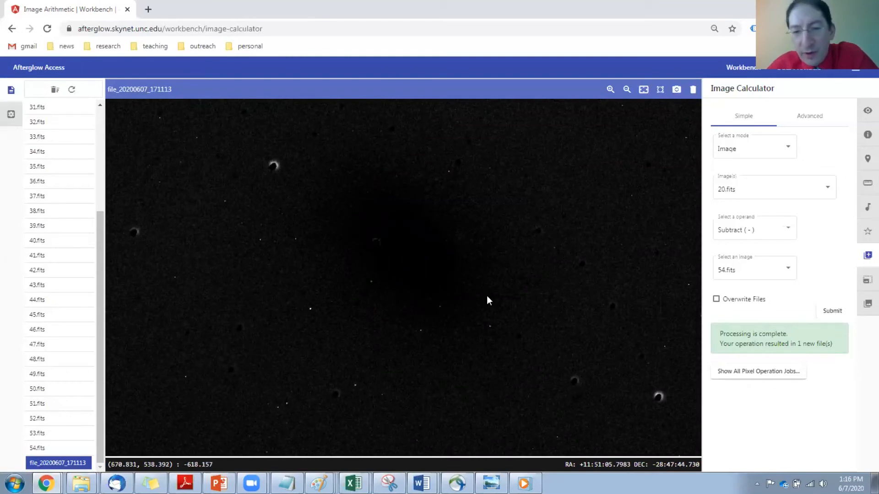
pyautogui.scroll(5, 496, 320)
pyautogui.scroll(-5, 492, 325)
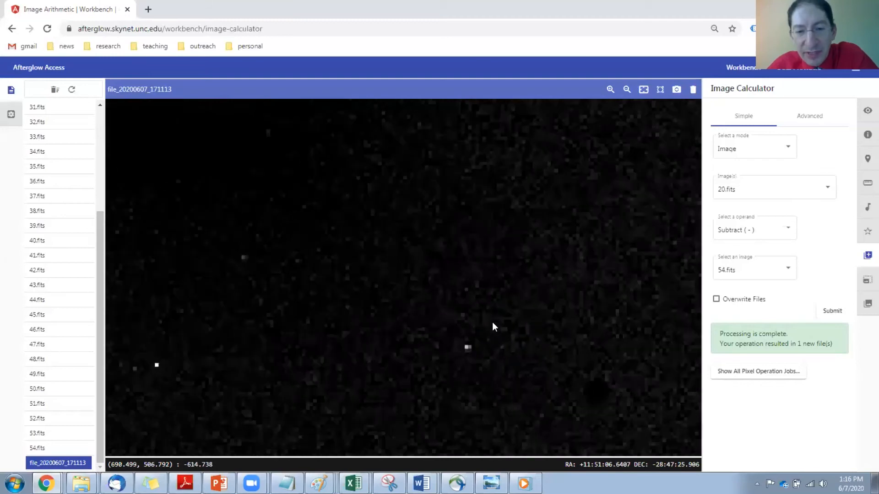
pyautogui.scroll(-4, 349, 298)
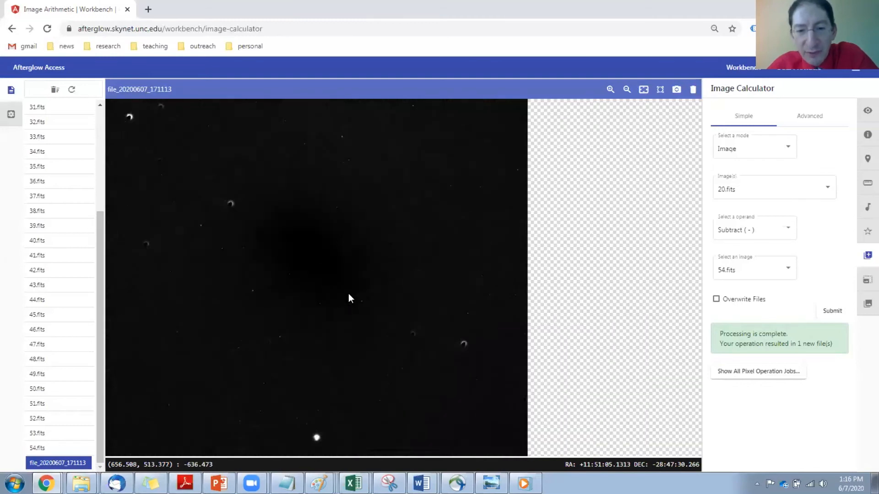
# Step: Examine the bright round object near the lower edge of the difference image up close
pyautogui.moveTo(318, 380); pyautogui.dragTo(384, 265)
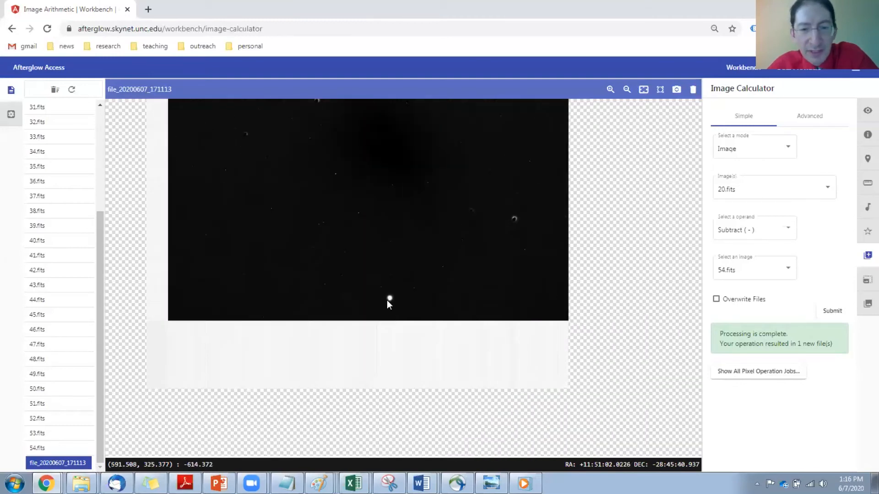
pyautogui.scroll(5, 387, 300)
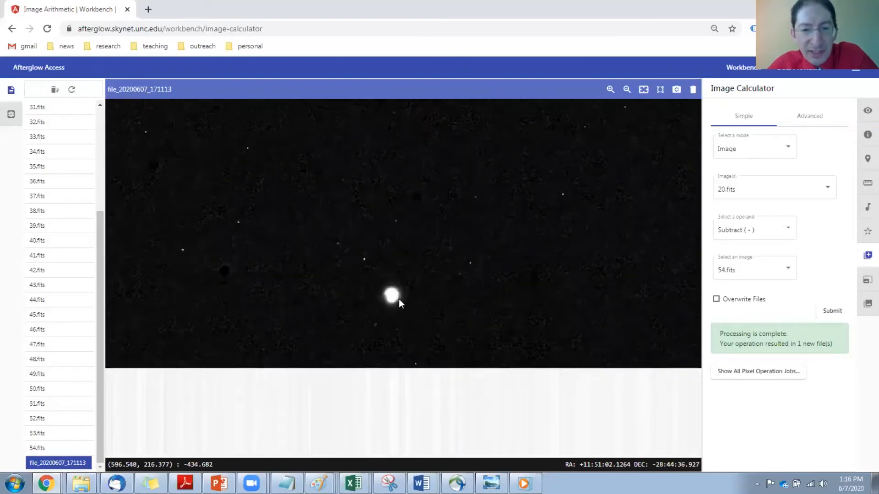
pyautogui.scroll(5, 389, 299)
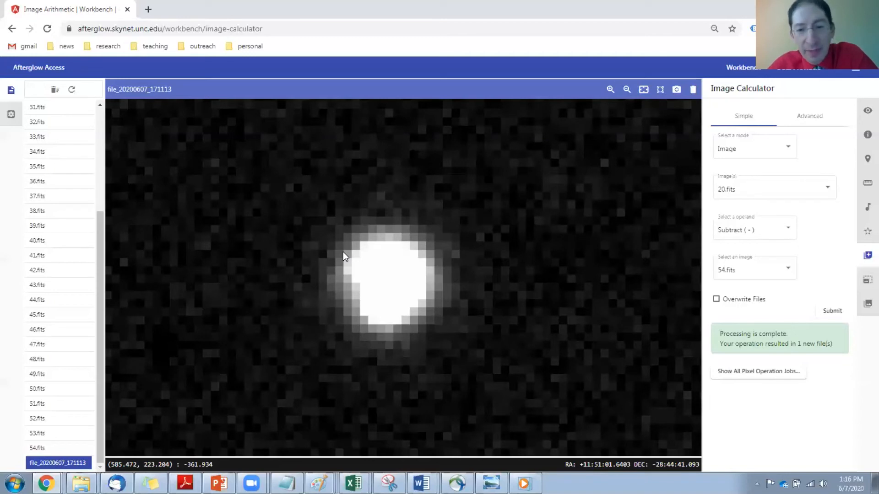
# Step: Split the viewer horizontally and enable Sync orientations, keeping the bright object of the difference image in view
pyautogui.click(10, 116)
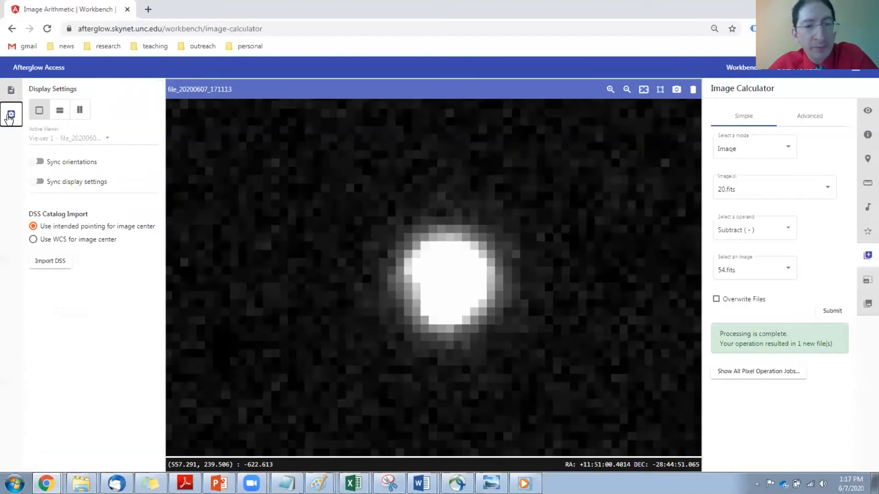
pyautogui.click(60, 112)
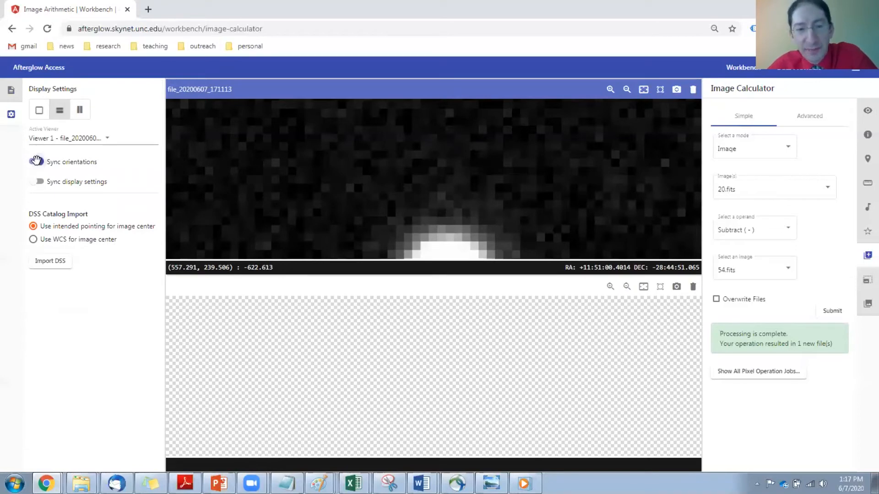
pyautogui.click(36, 161)
pyautogui.moveTo(395, 183); pyautogui.dragTo(399, 130)
pyautogui.scroll(-5, 399, 130)
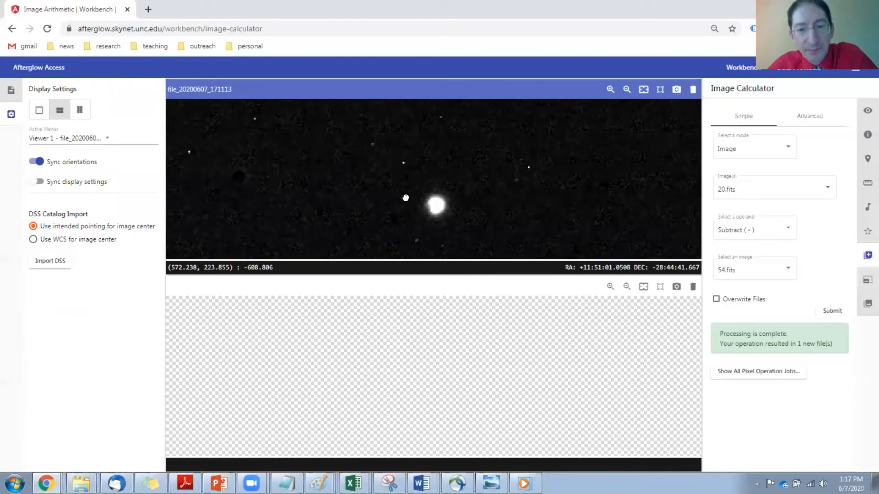
# Step: Open 20.fits in the empty second viewer and compare the bright object with its counterpart in the difference image, from wide to close
pyautogui.click(8, 91)
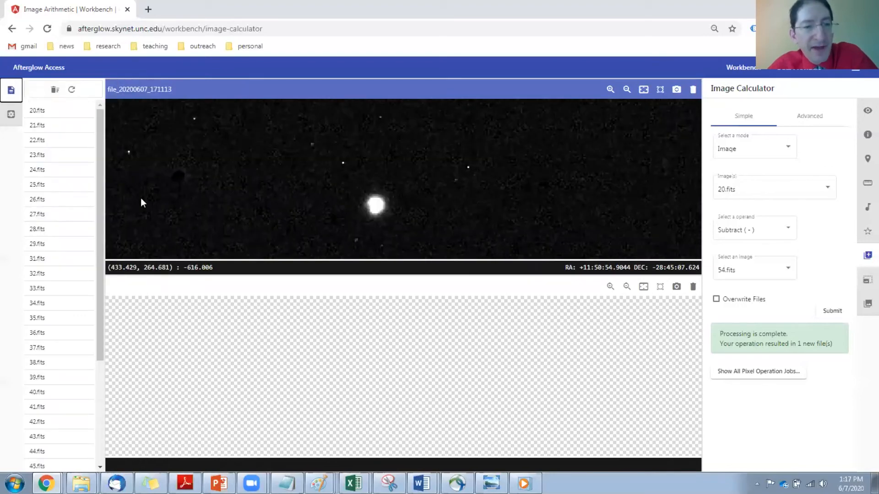
pyautogui.click(226, 292)
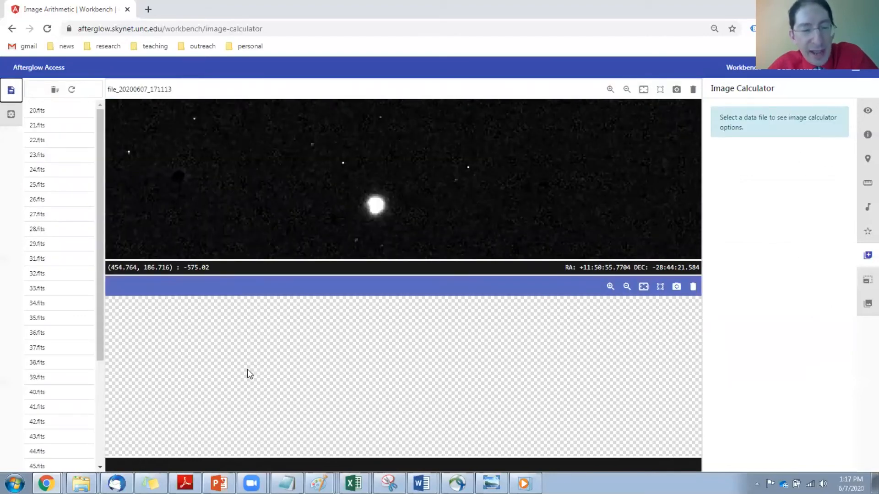
pyautogui.click(63, 115)
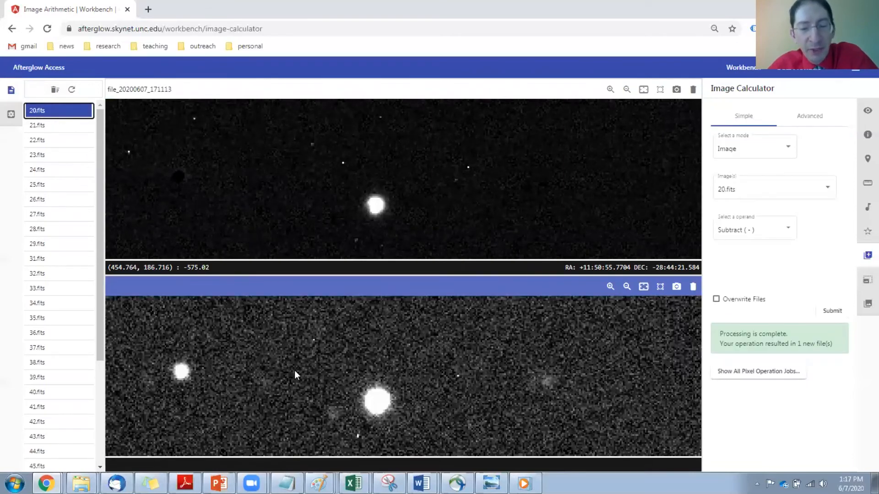
pyautogui.moveTo(265, 337); pyautogui.dragTo(367, 361)
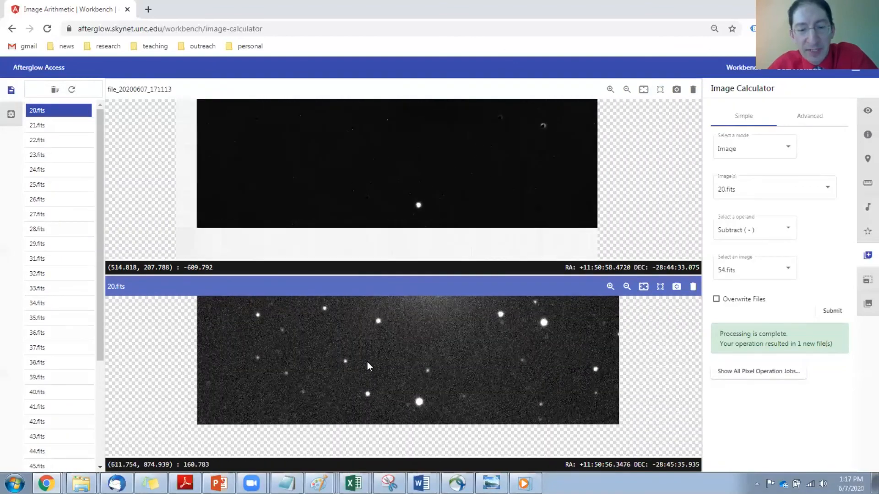
pyautogui.scroll(-5, 367, 359)
pyautogui.moveTo(369, 329); pyautogui.dragTo(452, 335)
pyautogui.scroll(5, 397, 200)
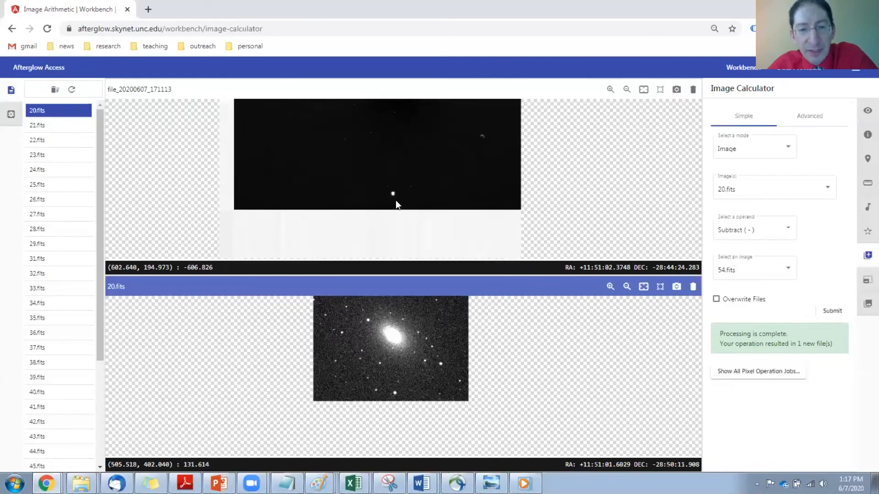
pyautogui.scroll(5, 401, 188)
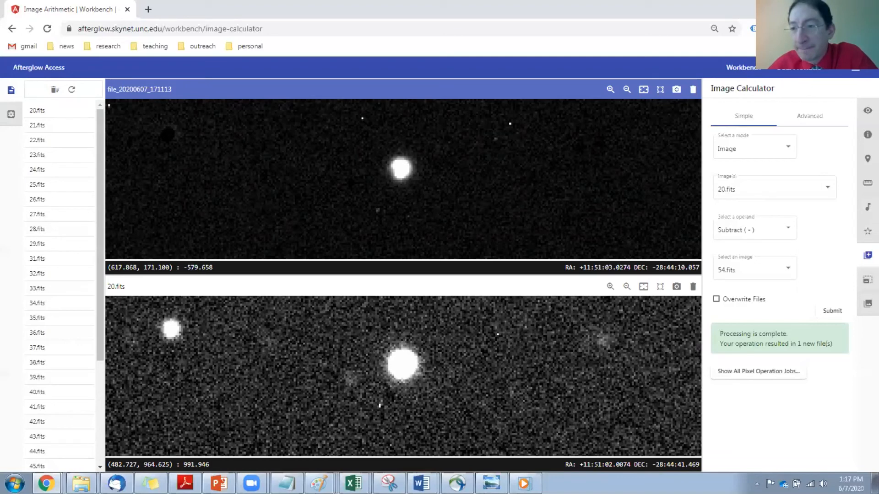
# Step: Enable Centroid clicks for custom markers, place a marker on the bright object in 20.fits, and label it SN
pyautogui.click(865, 164)
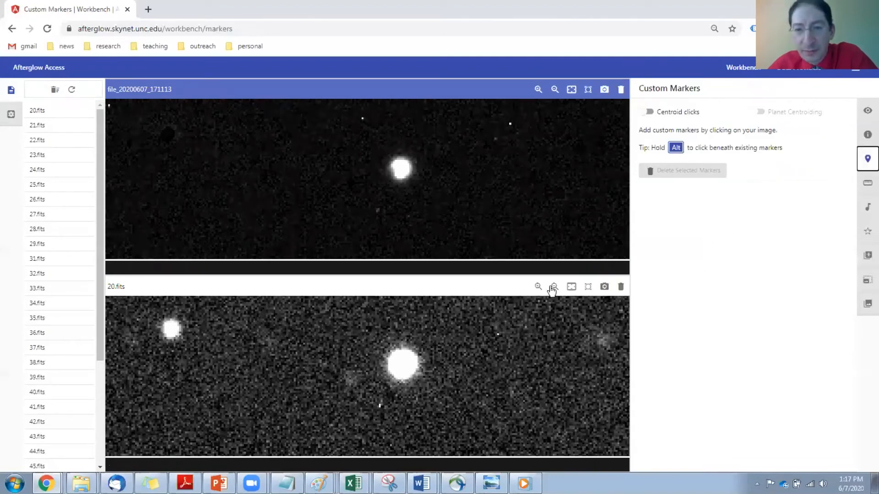
pyautogui.click(647, 113)
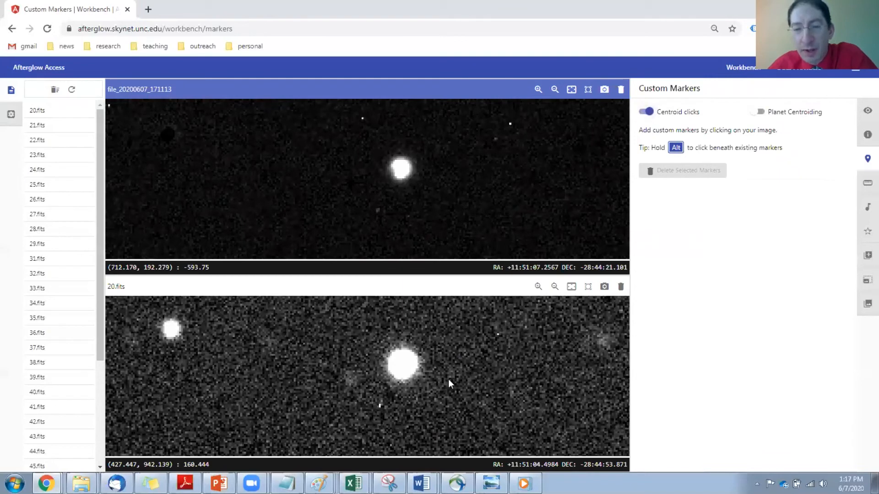
pyautogui.click(404, 370)
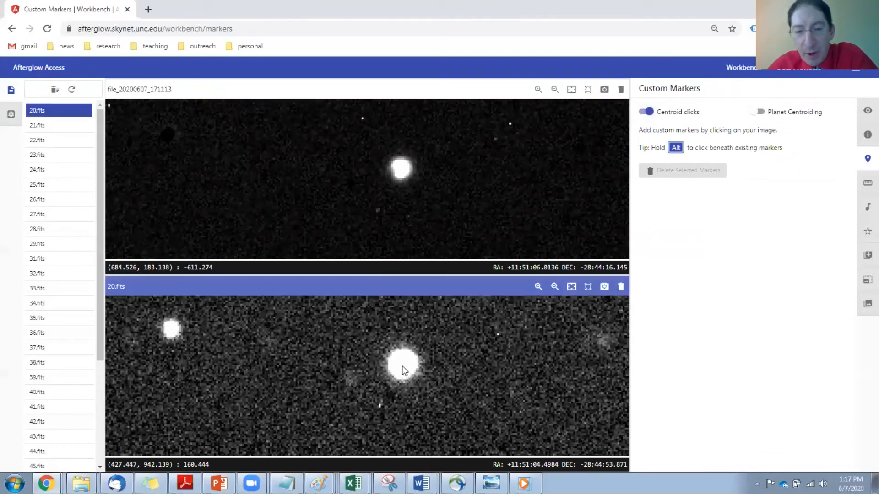
pyautogui.click(404, 370)
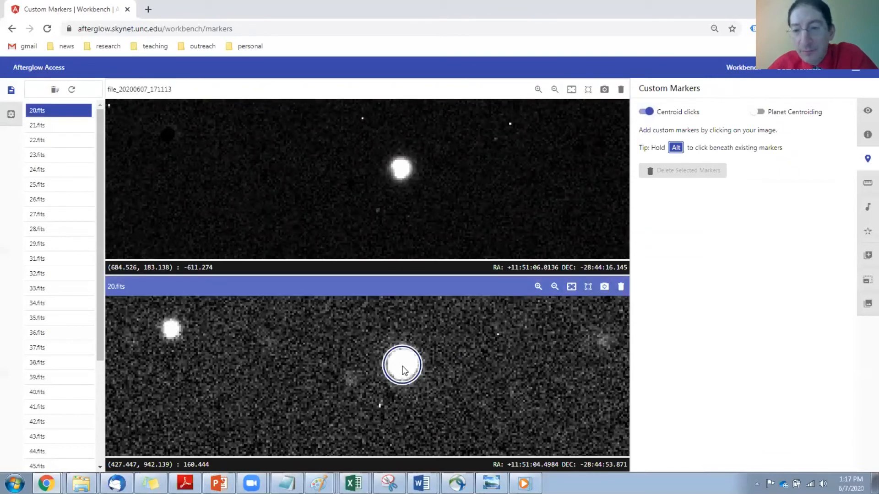
pyautogui.click(404, 370)
pyautogui.click(693, 198)
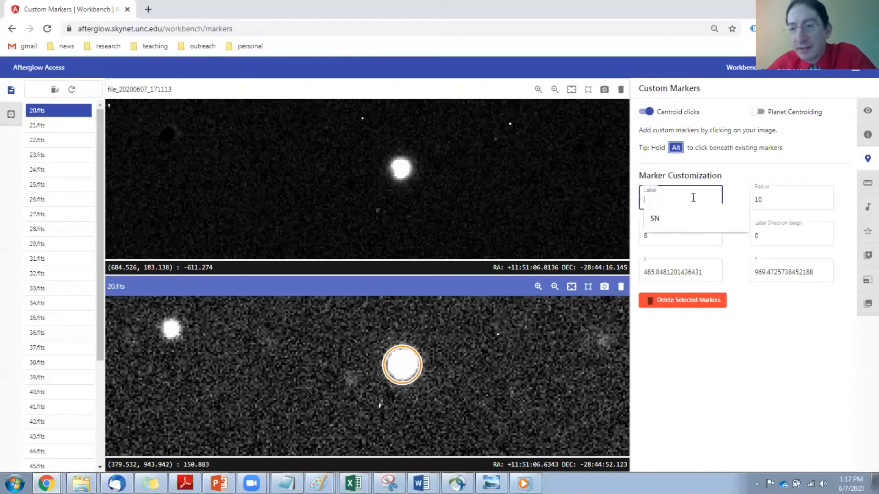
pyautogui.write('SN')
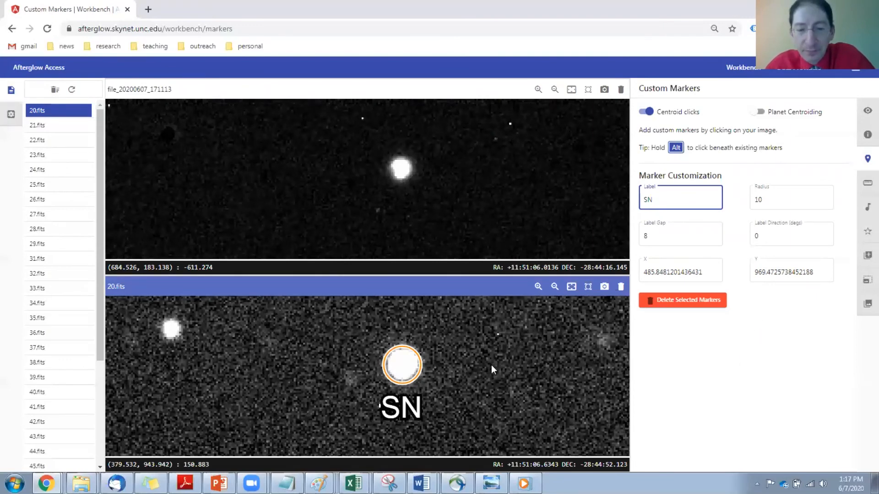
# Step: Rotate the synced images a quarter turn clockwise so the marked object lies beside the galaxy instead of below it
pyautogui.moveTo(491, 364); pyautogui.dragTo(457, 376)
pyautogui.scroll(-3, 450, 362)
pyautogui.moveTo(455, 339); pyautogui.dragTo(431, 374)
pyautogui.scroll(-3, 430, 375)
pyautogui.moveTo(433, 339); pyautogui.dragTo(412, 378)
pyautogui.scroll(-2, 412, 380)
pyautogui.moveTo(418, 342); pyautogui.dragTo(423, 364)
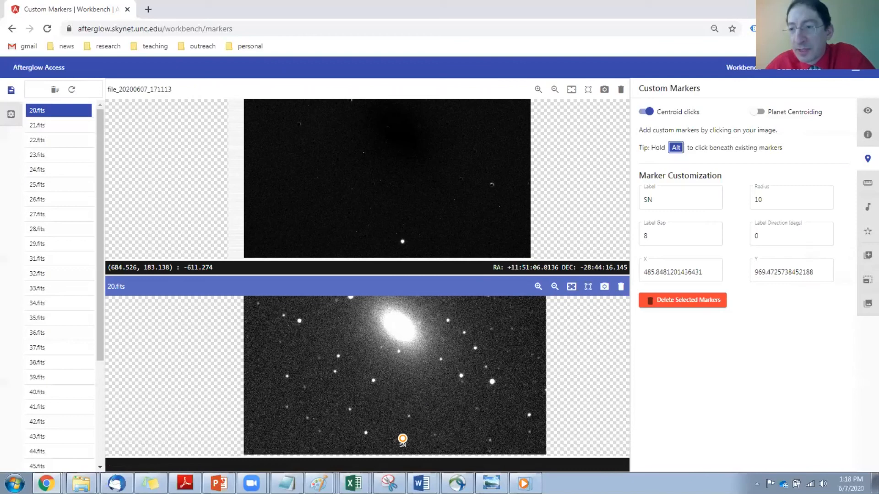
pyautogui.click(866, 114)
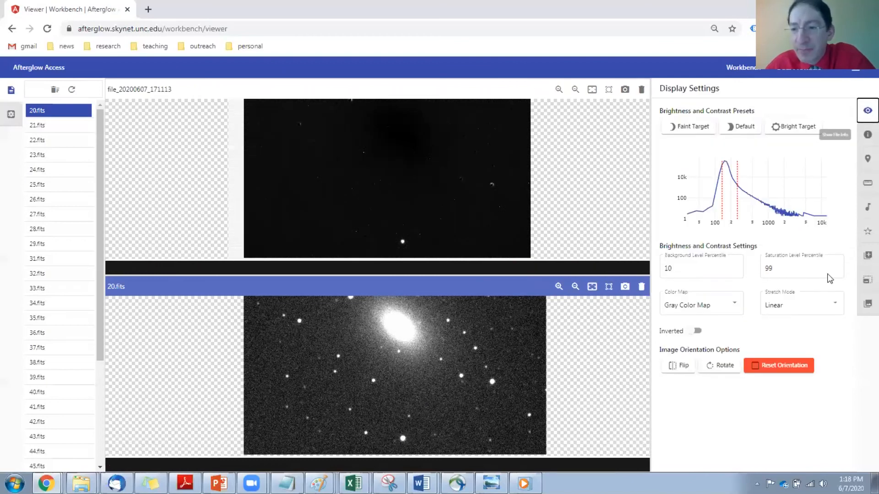
pyautogui.click(721, 369)
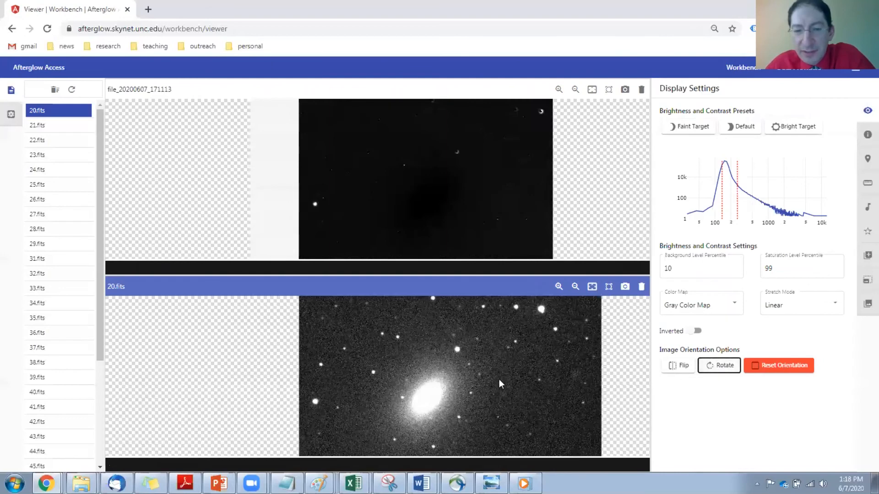
# Step: Show the SN marker again, frame it closely together with the galaxy, and save a screenshot of each of the two viewers
pyautogui.click(865, 165)
pyautogui.moveTo(416, 407); pyautogui.dragTo(422, 380)
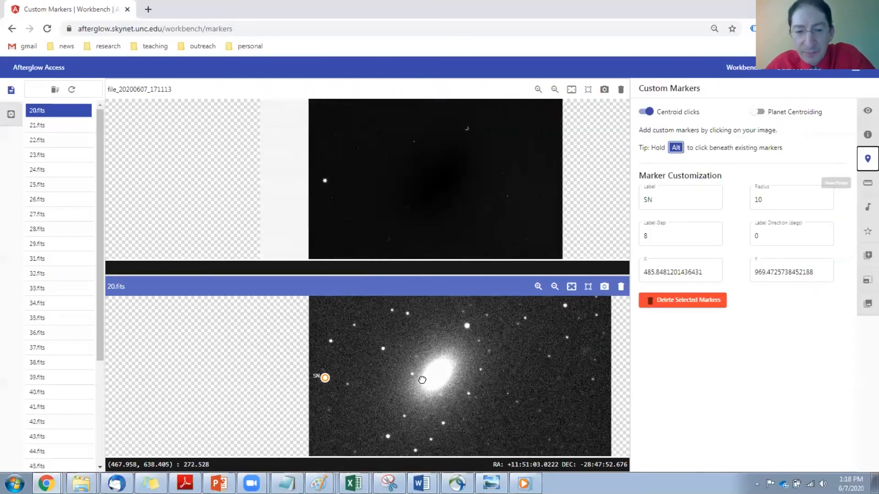
pyautogui.scroll(4, 391, 386)
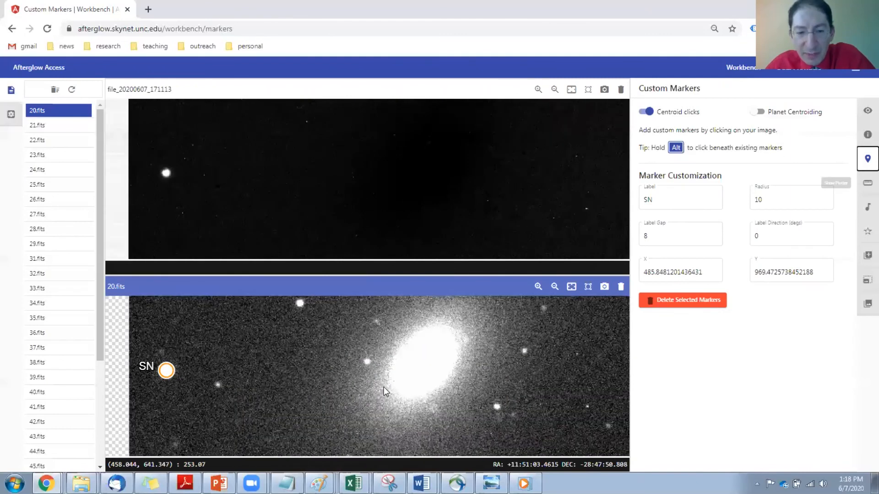
pyautogui.scroll(1, 384, 386)
pyautogui.moveTo(383, 386); pyautogui.dragTo(405, 399)
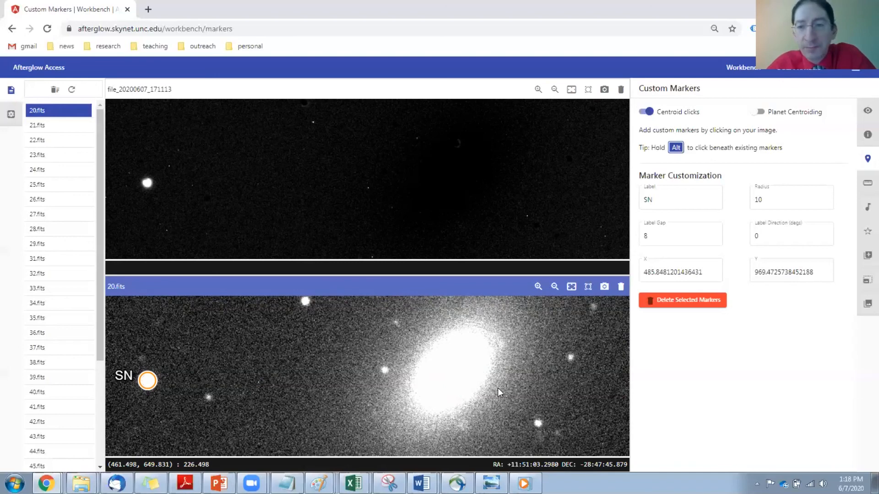
pyautogui.click(604, 91)
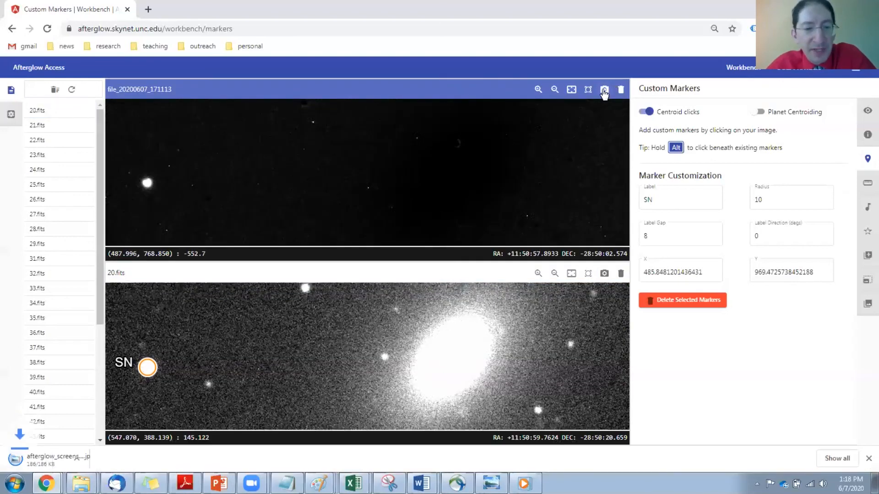
pyautogui.click(604, 274)
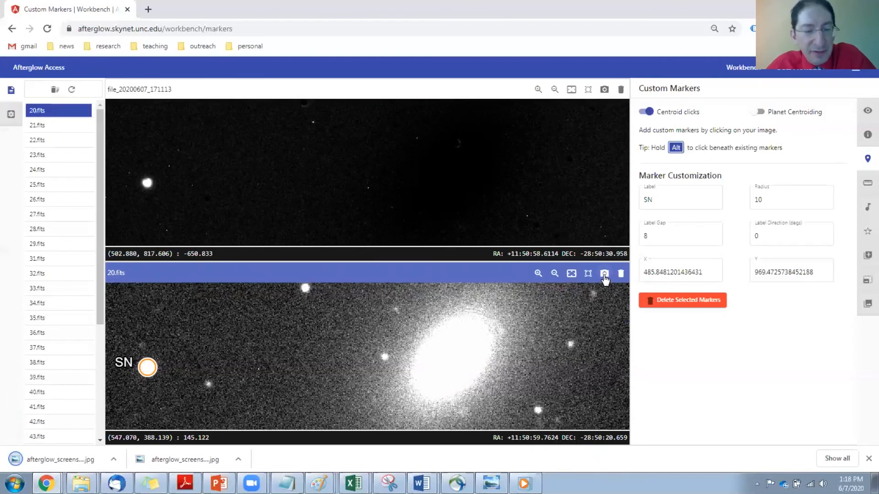